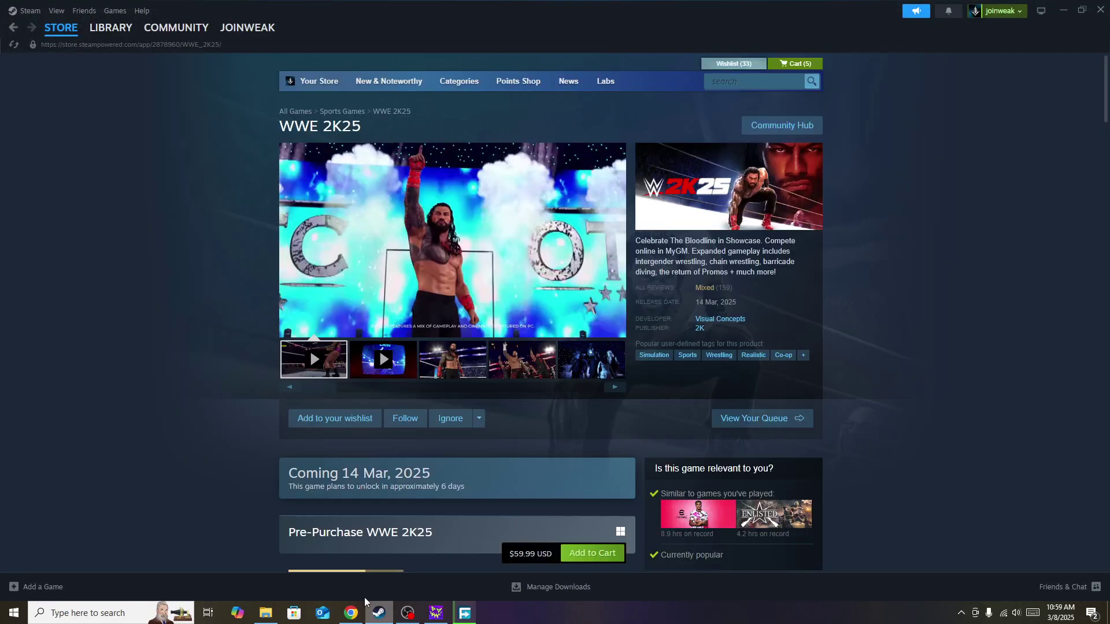
- Search the store for 'split' and open the Split Fiction store page
{"action": "left_click", "coordinate": [787, 79]}
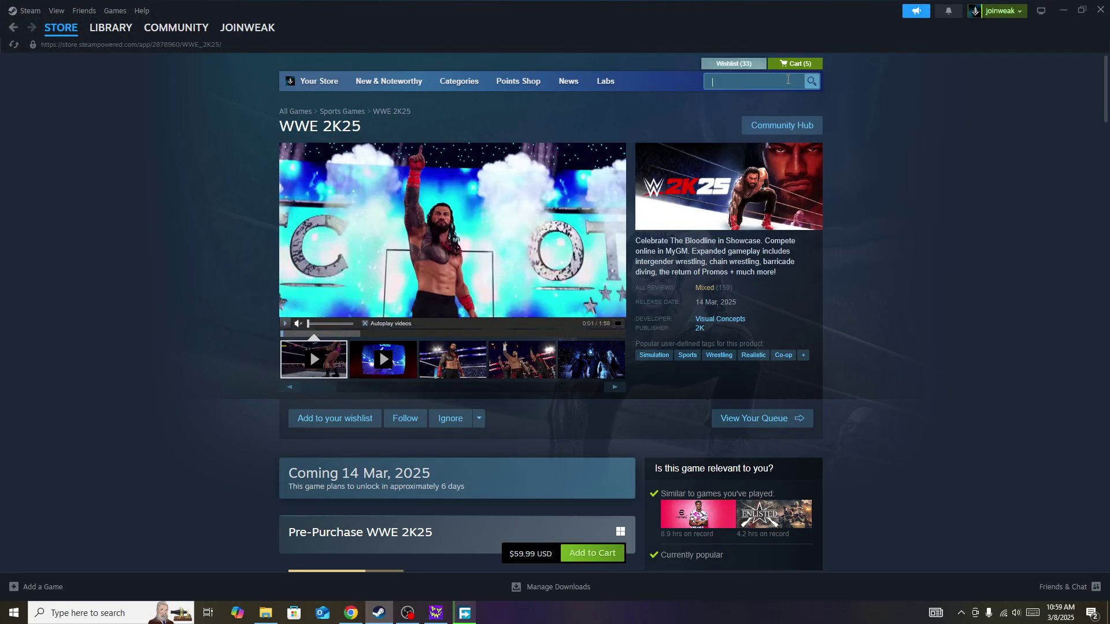
{"action": "type", "text": "spli"}
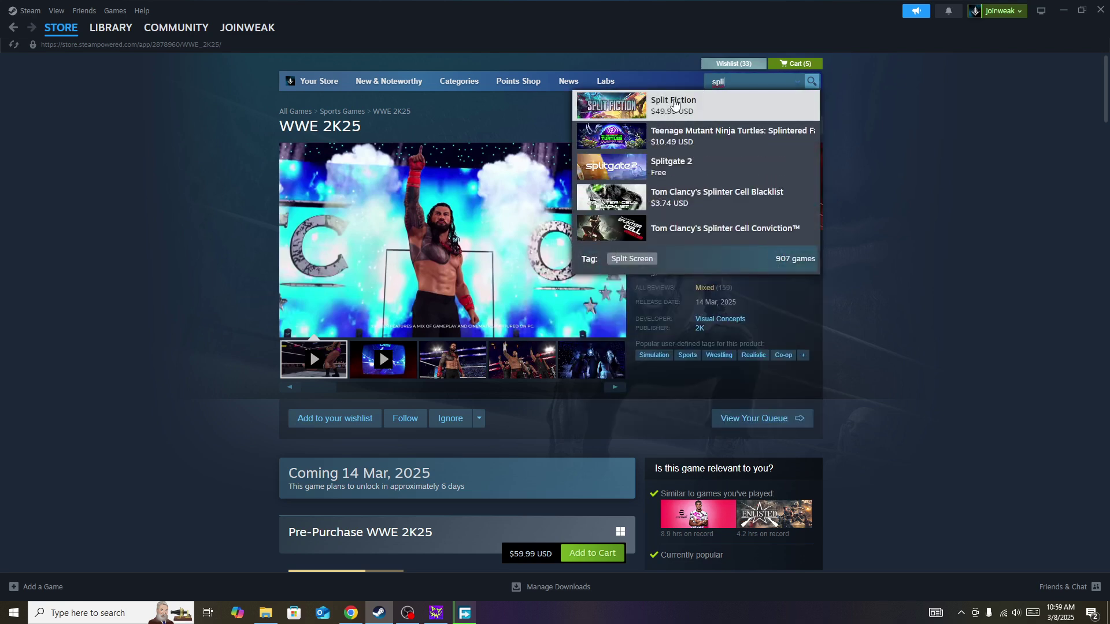
{"action": "left_click", "coordinate": [675, 104]}
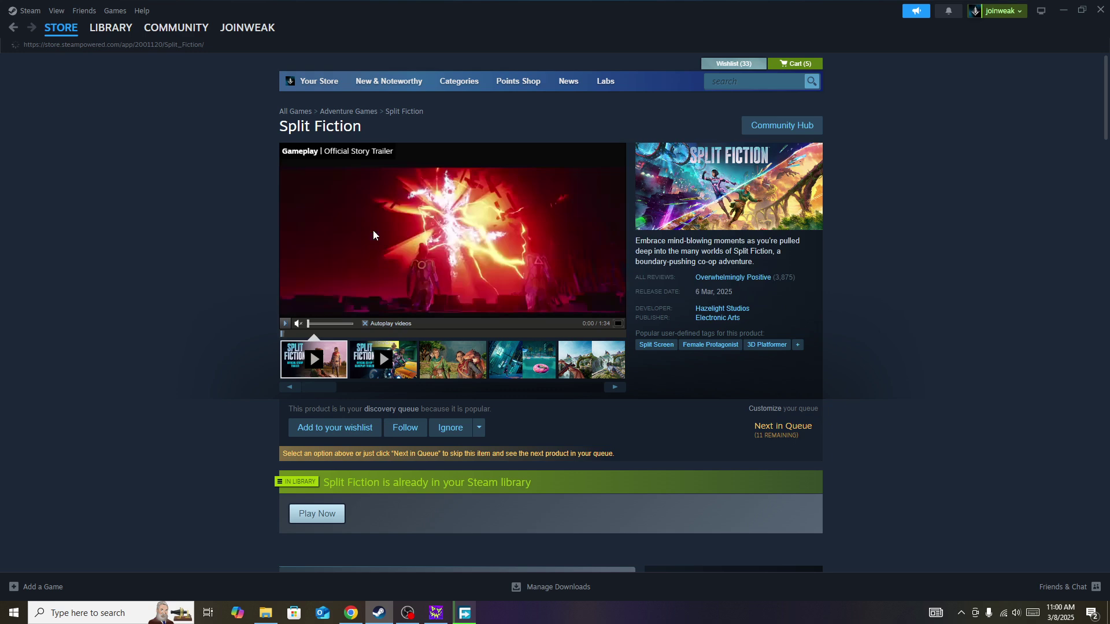
{"action": "scroll", "coordinate": [117, 262], "scroll_direction": "down", "scroll_amount": 2}
{"action": "scroll", "coordinate": [117, 263], "scroll_direction": "up", "scroll_amount": 2}
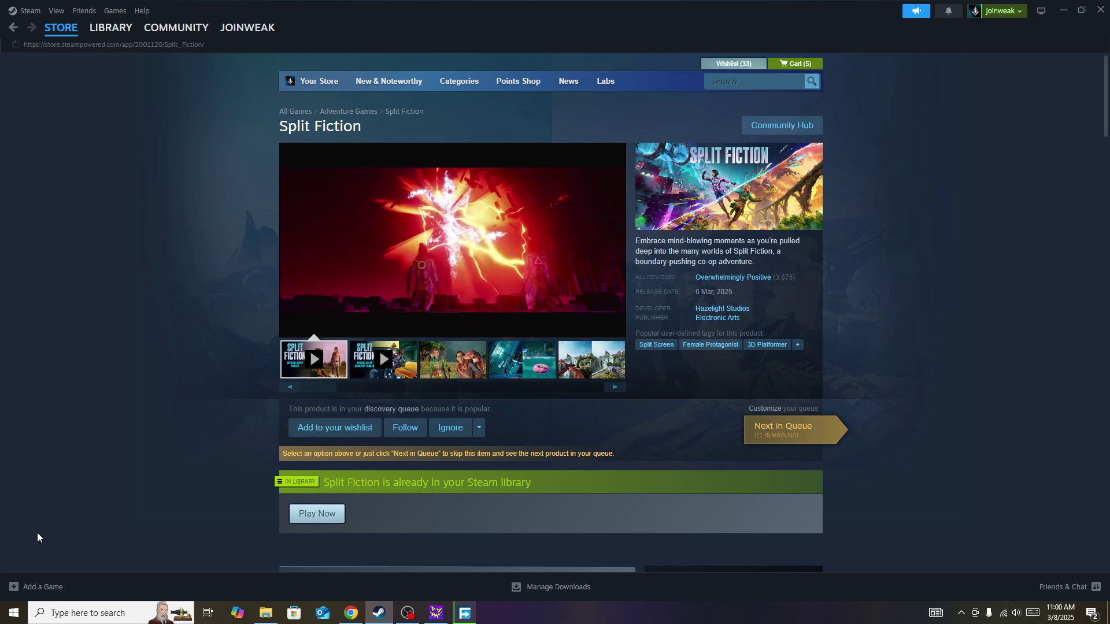
{"action": "key", "text": "ctrl+shift+Escape"}
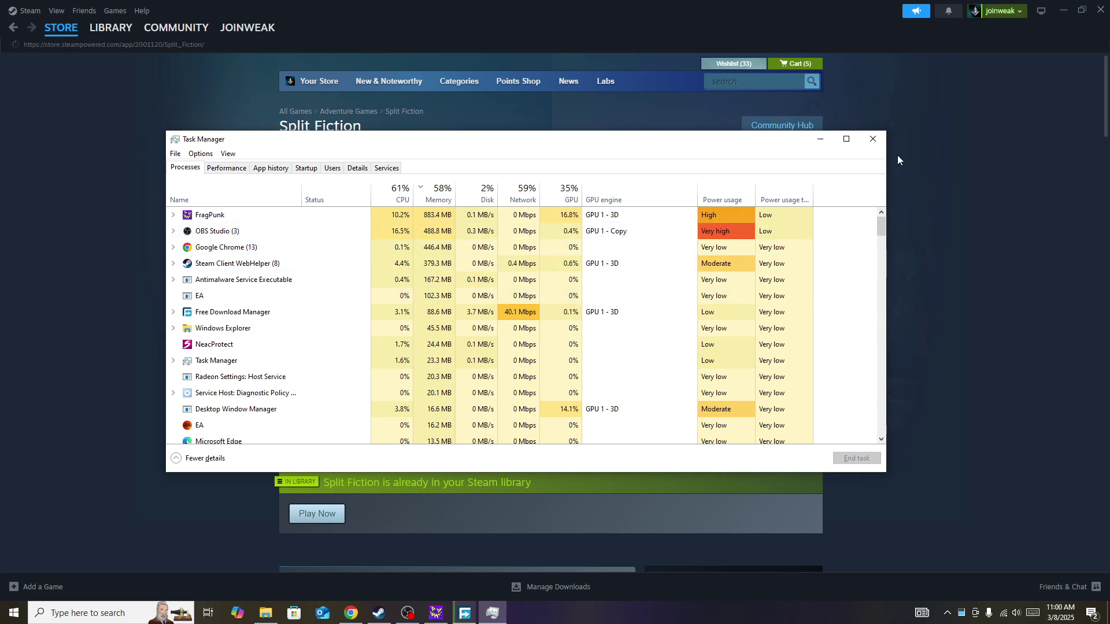
{"action": "left_click", "coordinate": [873, 139]}
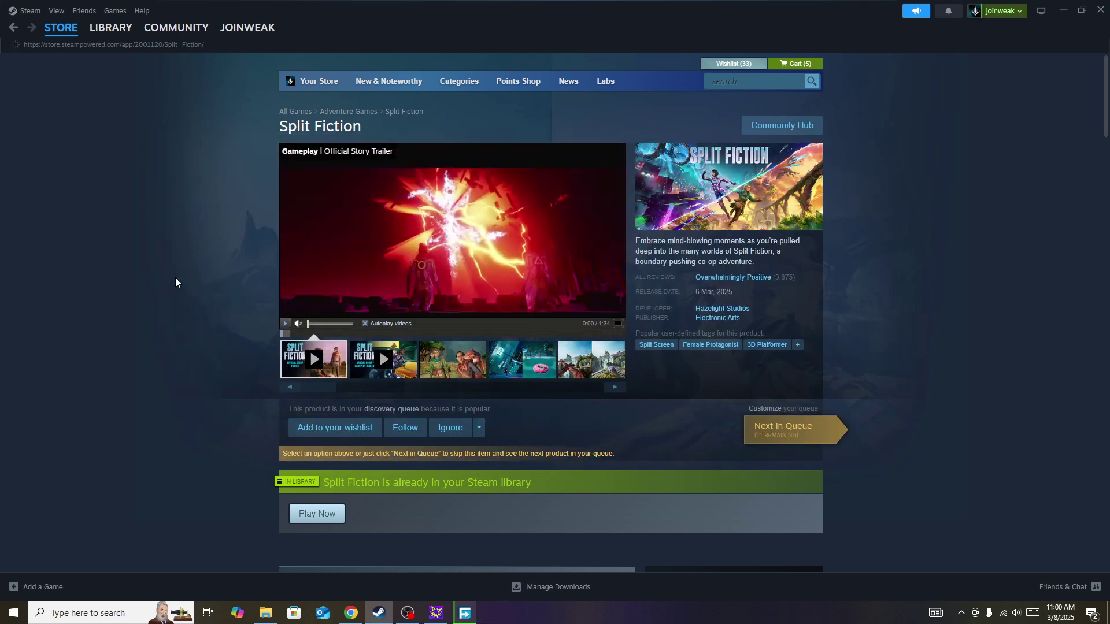
{"action": "key", "text": "super+d"}
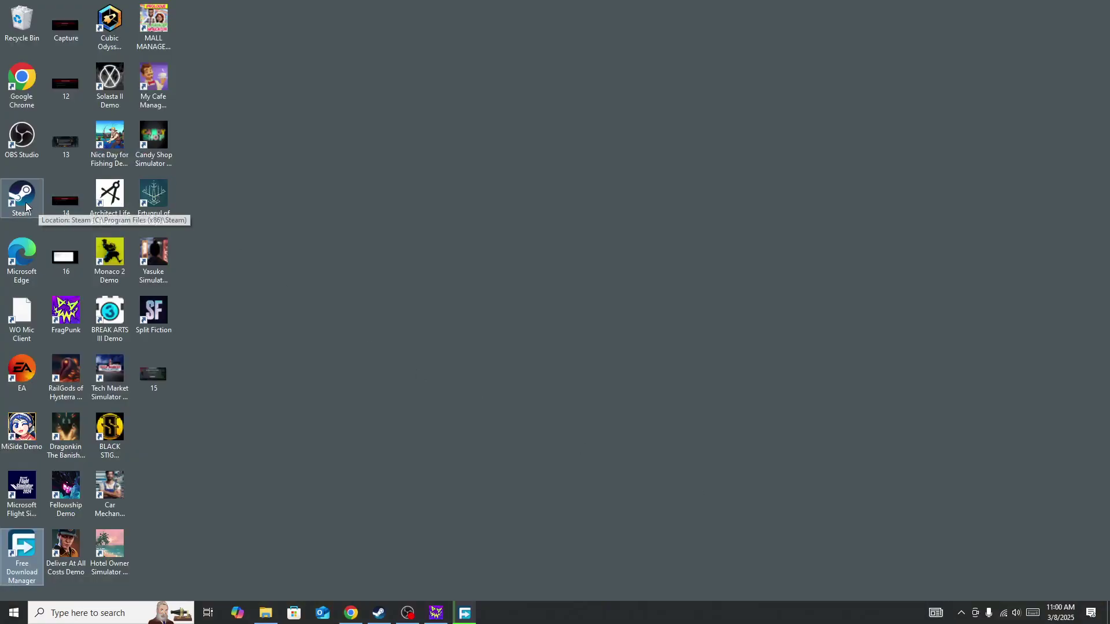
{"action": "right_click", "coordinate": [26, 202]}
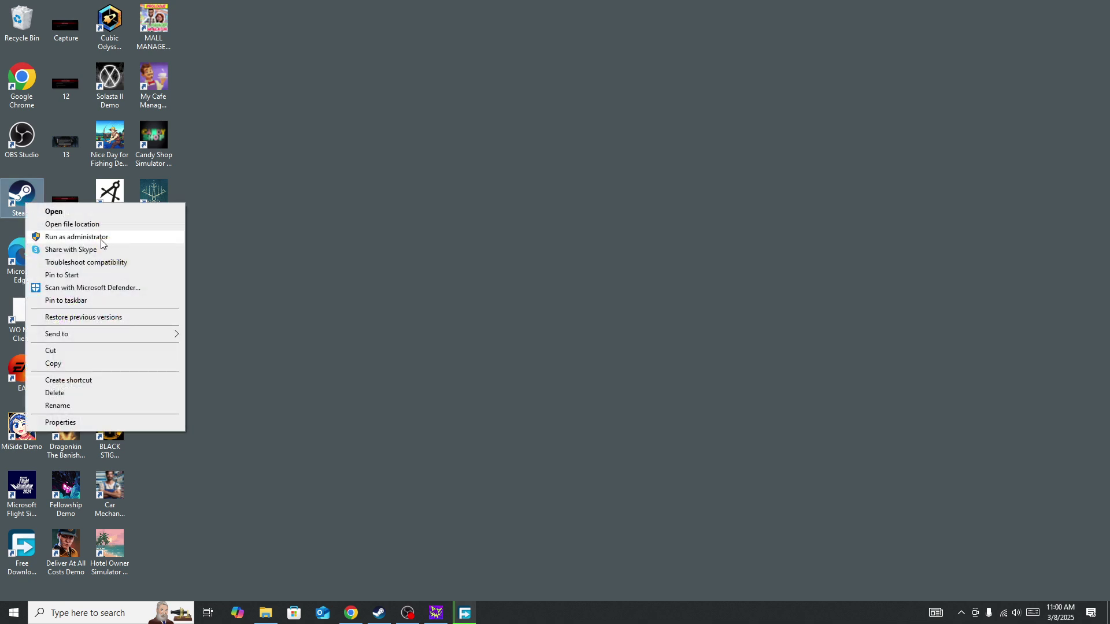
{"action": "left_click", "coordinate": [382, 243]}
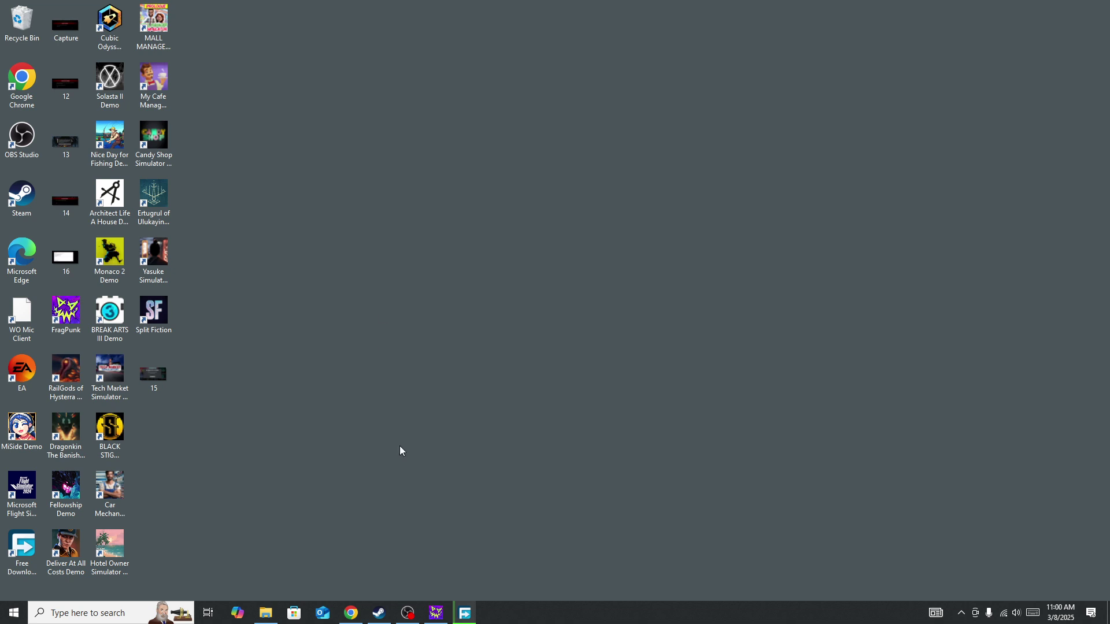
- Bring Steam forward, go to the Library, and open Split Fiction's context menu
{"action": "left_click", "coordinate": [371, 616]}
{"action": "mouse_move", "coordinate": [110, 27]}
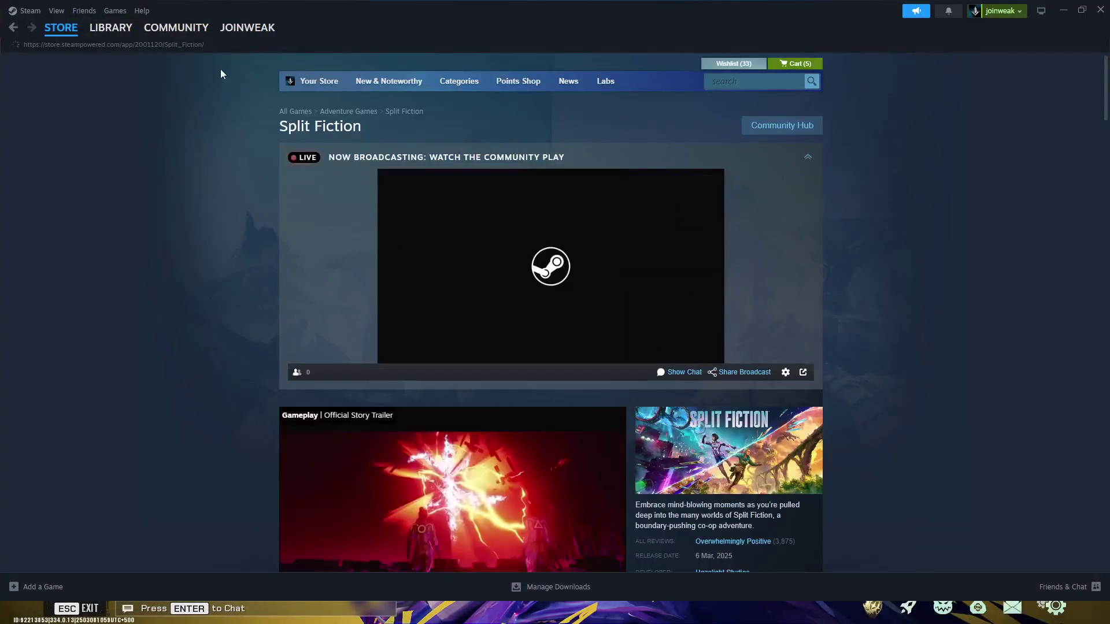
{"action": "left_click", "coordinate": [106, 67]}
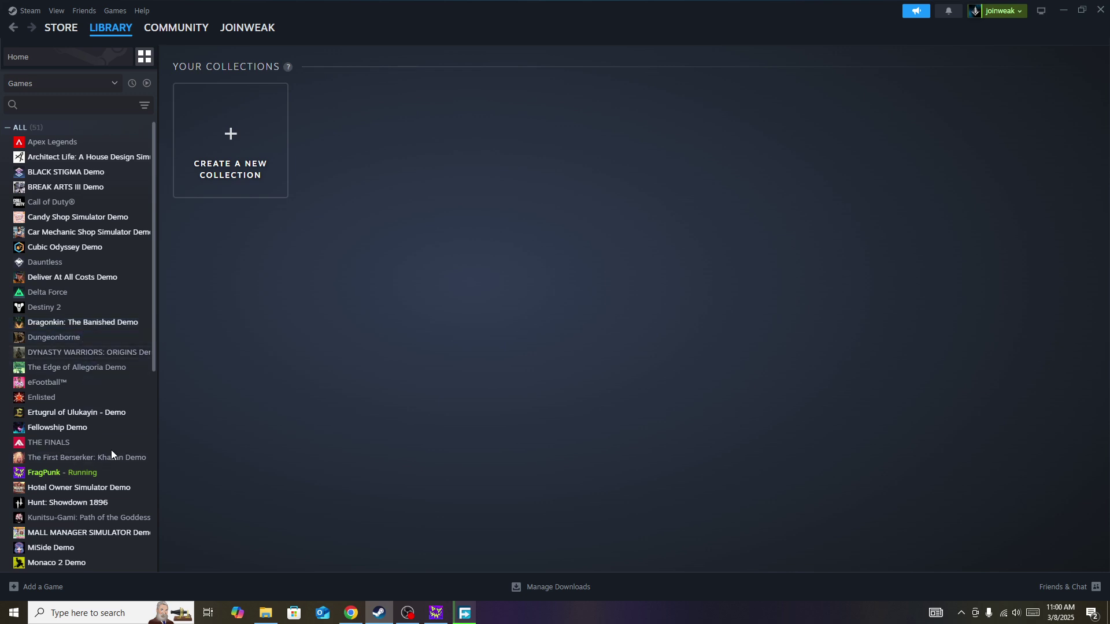
{"action": "scroll", "coordinate": [111, 454], "scroll_direction": "down", "scroll_amount": 3}
{"action": "scroll", "coordinate": [111, 453], "scroll_direction": "down", "scroll_amount": 3}
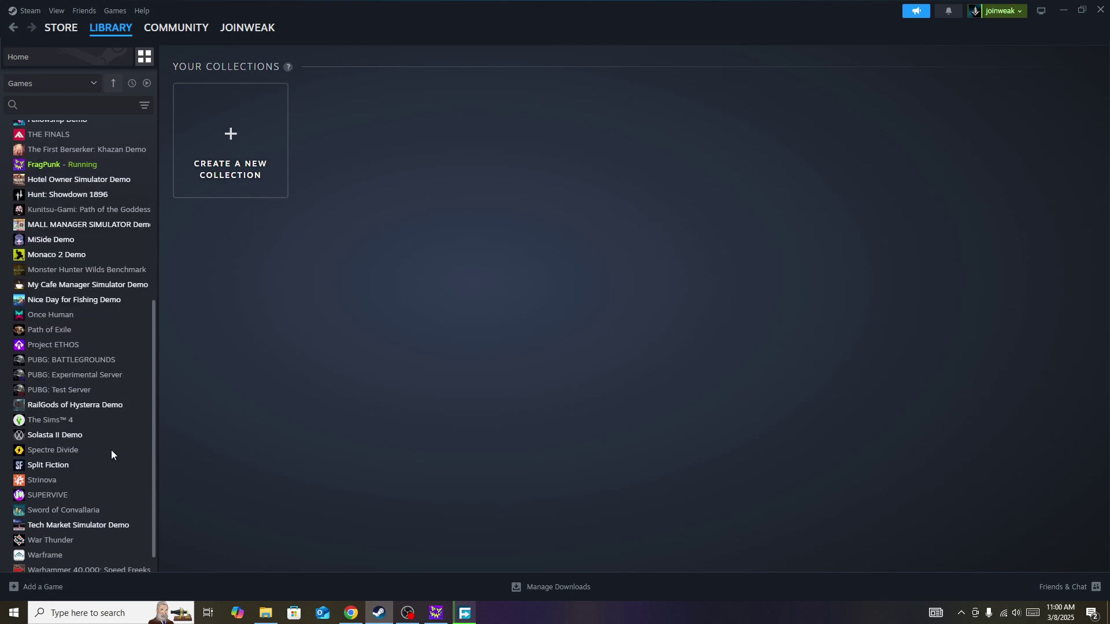
{"action": "right_click", "coordinate": [43, 473]}
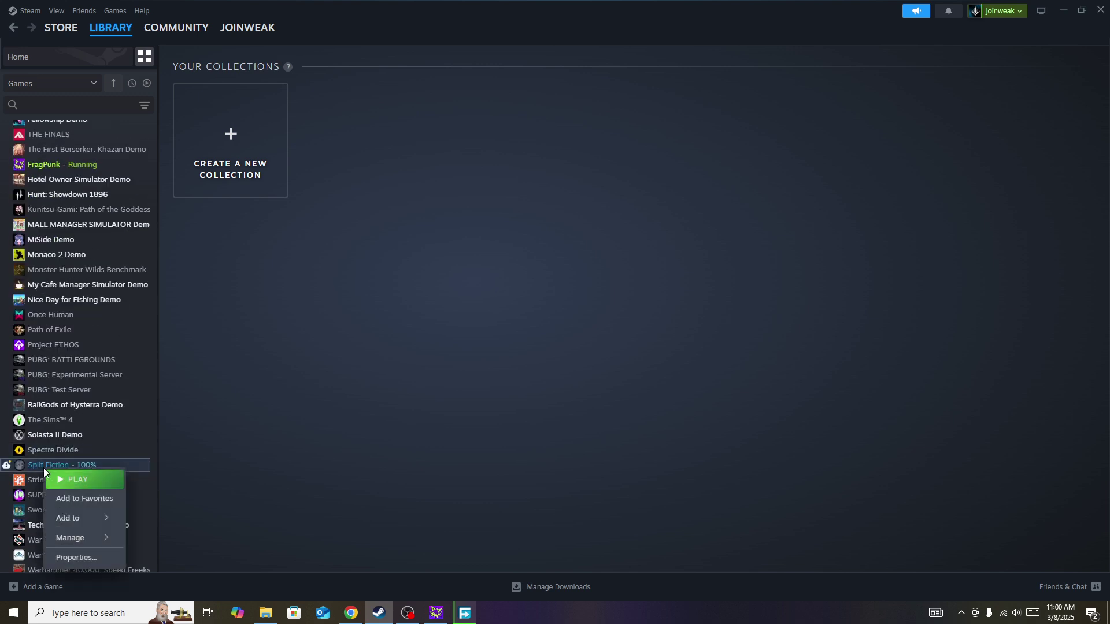
- Run Verify integrity of game files from Split Fiction's Installed Files properties
{"action": "left_click", "coordinate": [57, 566]}
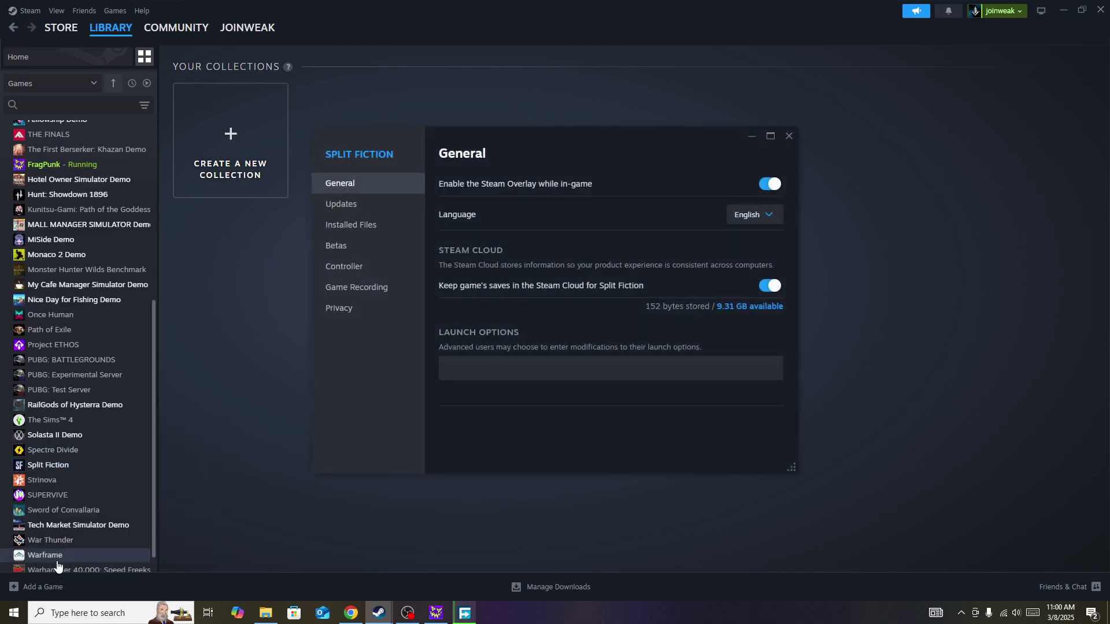
{"action": "left_click", "coordinate": [347, 227]}
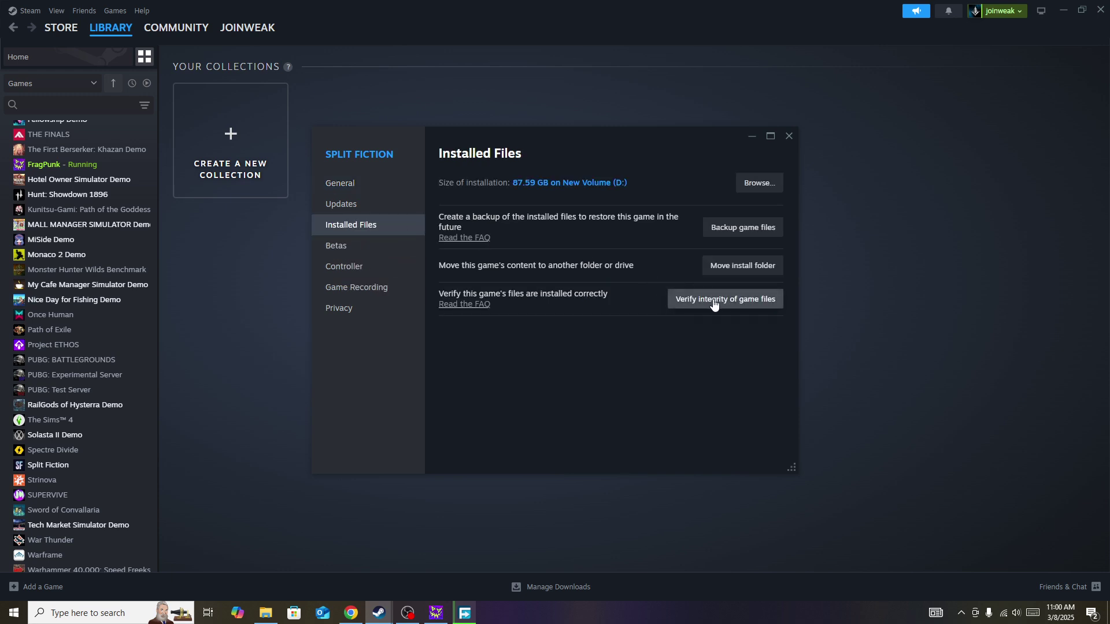
{"action": "left_click", "coordinate": [48, 465]}
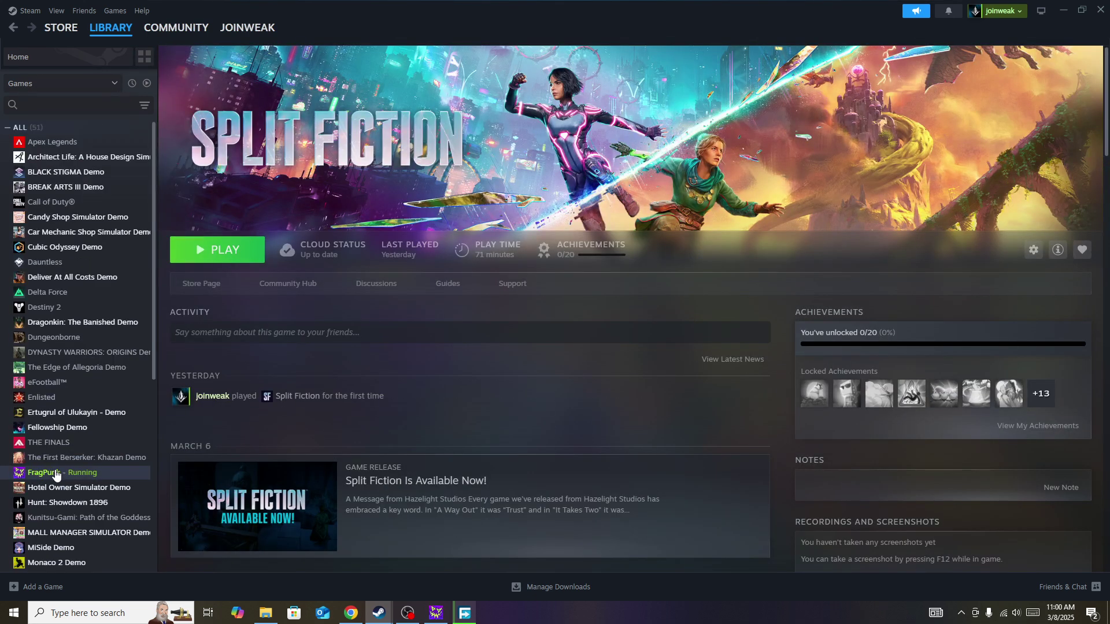
{"action": "scroll", "coordinate": [55, 474], "scroll_direction": "down", "scroll_amount": 5}
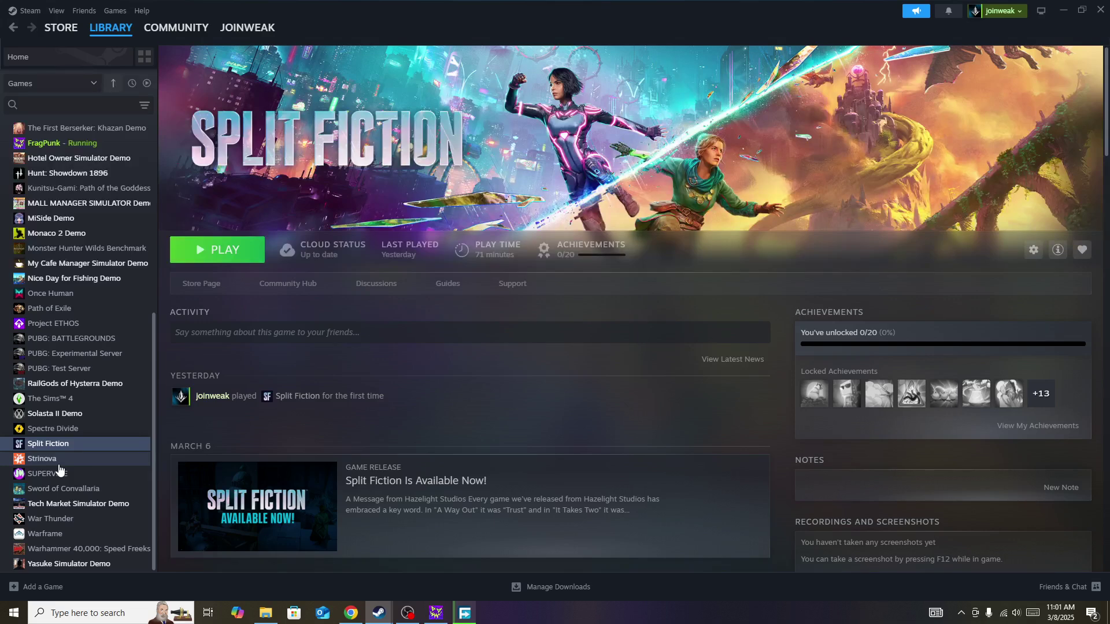
{"action": "left_click", "coordinate": [350, 613]}
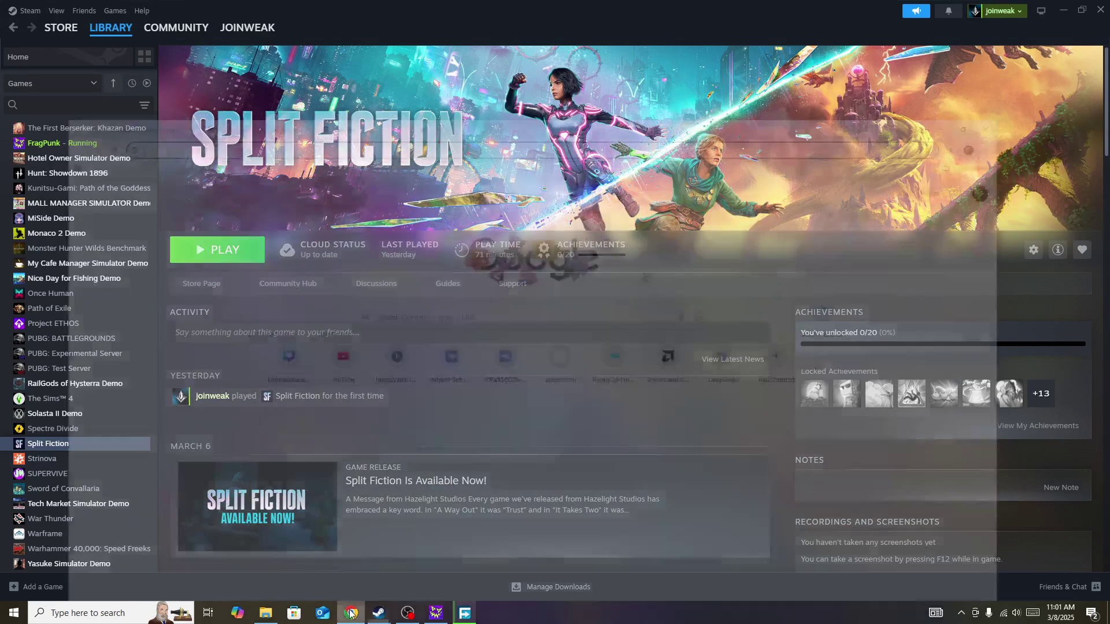
- View the 'amd graphics driver' results, then restore Split Fiction's Installed Files properties window
{"action": "left_click", "coordinate": [85, 12]}
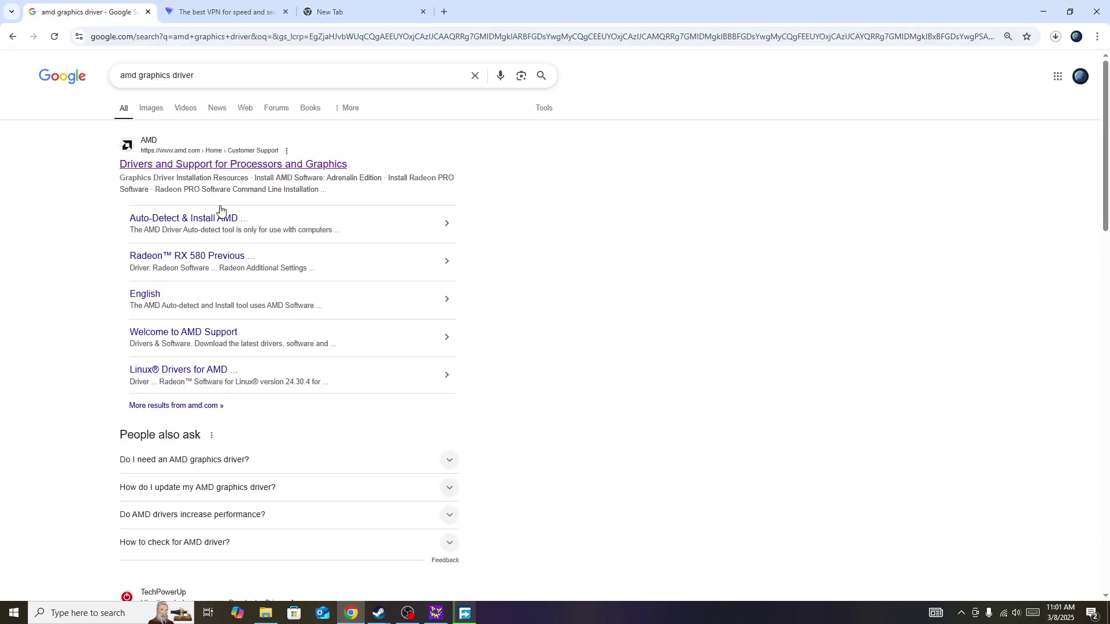
{"action": "left_click", "coordinate": [378, 616]}
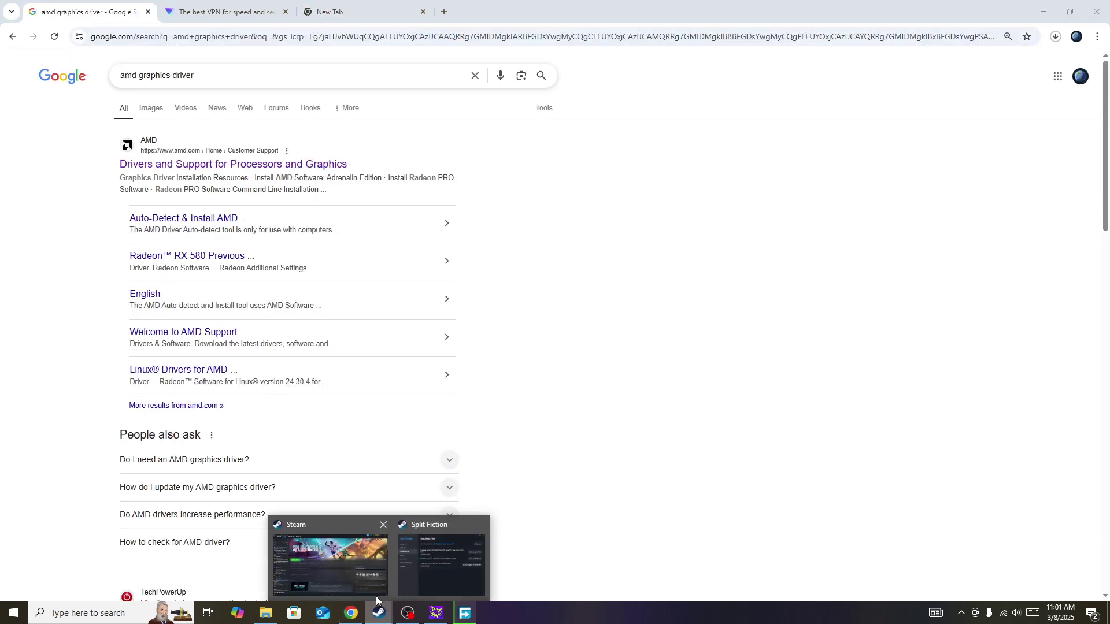
{"action": "left_click", "coordinate": [361, 557]}
{"action": "left_click", "coordinate": [427, 561]}
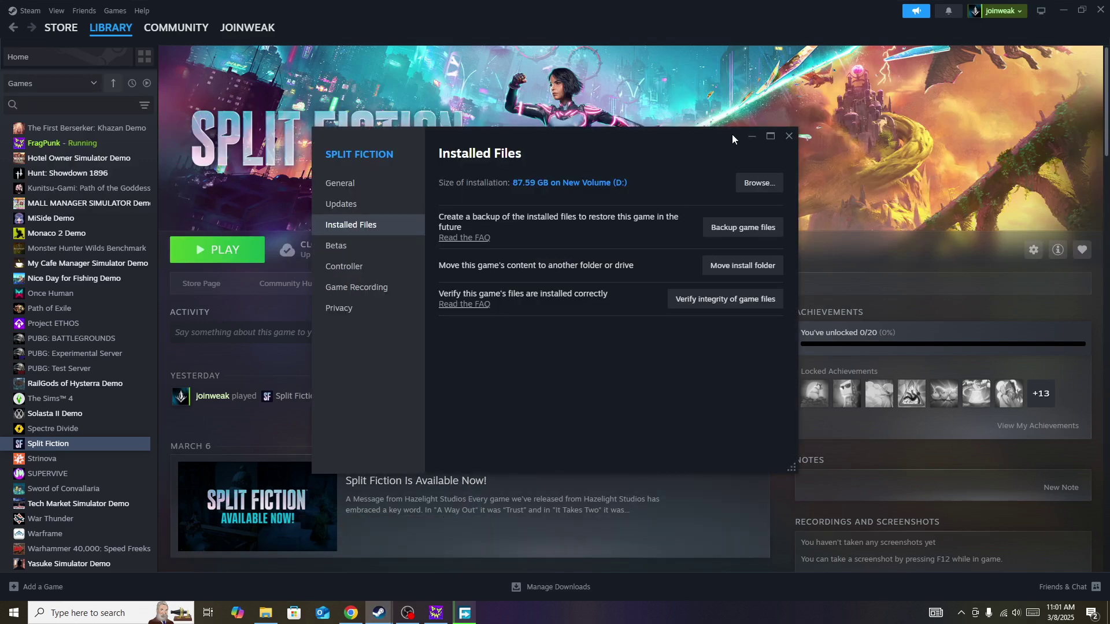
- Close Split Fiction's Properties dialog and bring OBS Studio to the front
{"action": "left_click", "coordinate": [788, 137]}
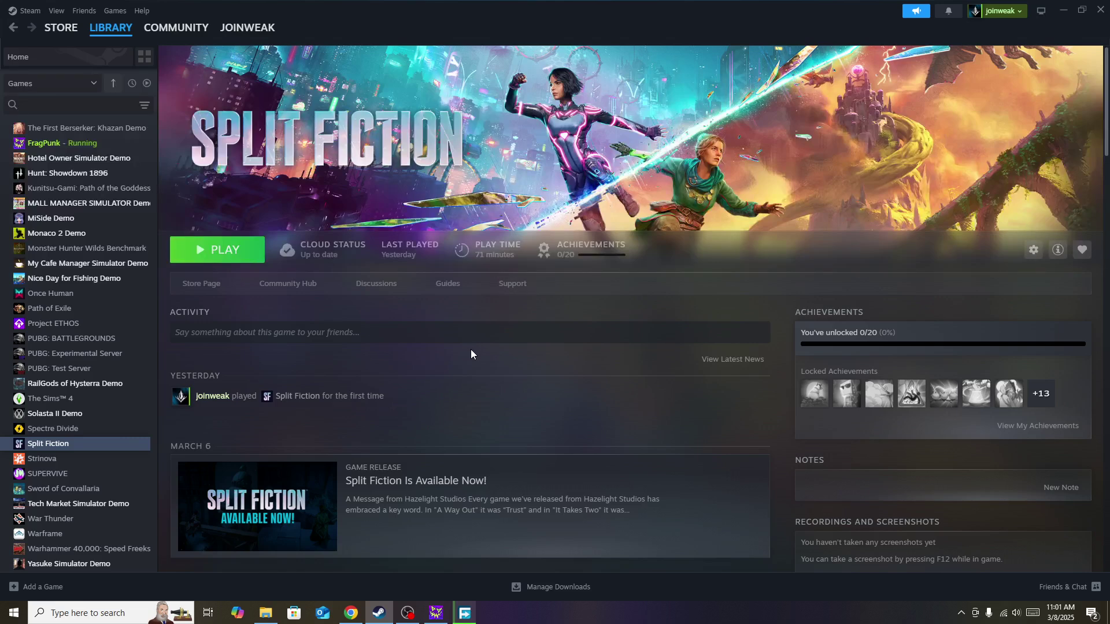
{"action": "mouse_move", "coordinate": [459, 408]}
{"action": "left_click", "coordinate": [407, 614]}
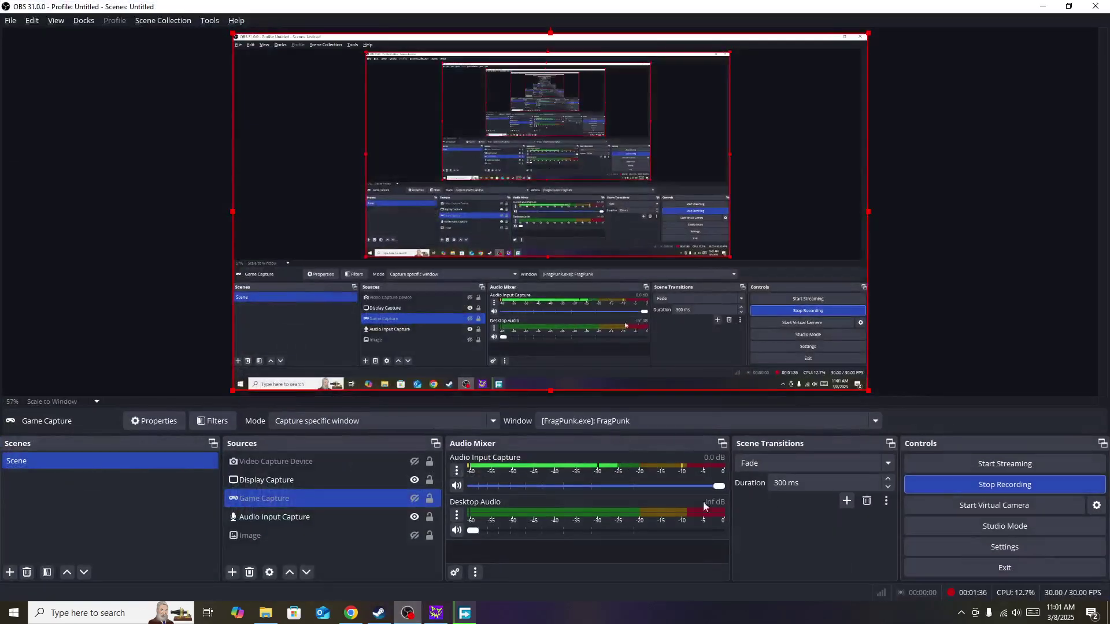